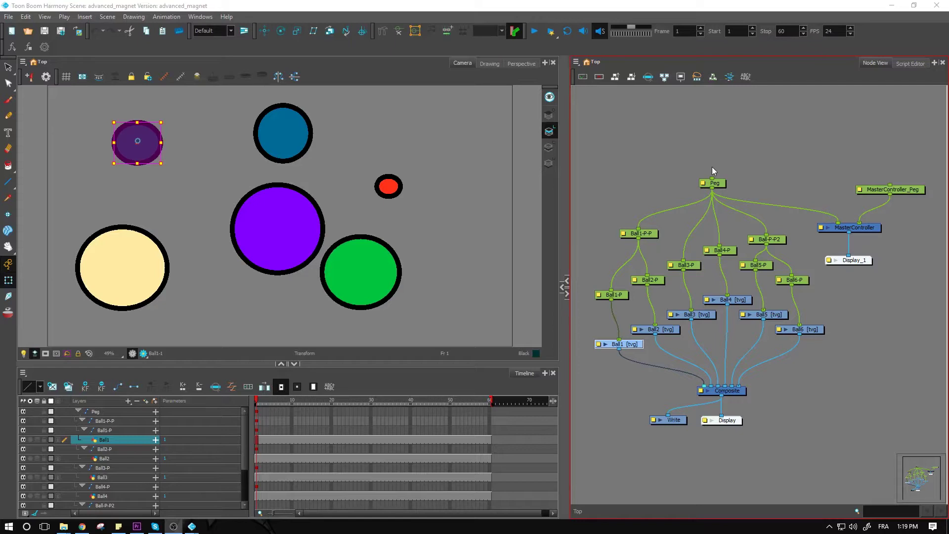
Step: Select the Ball1–Ball4 nodes and their pegs to see which circle each draws
click(628, 349)
click(633, 345)
click(657, 330)
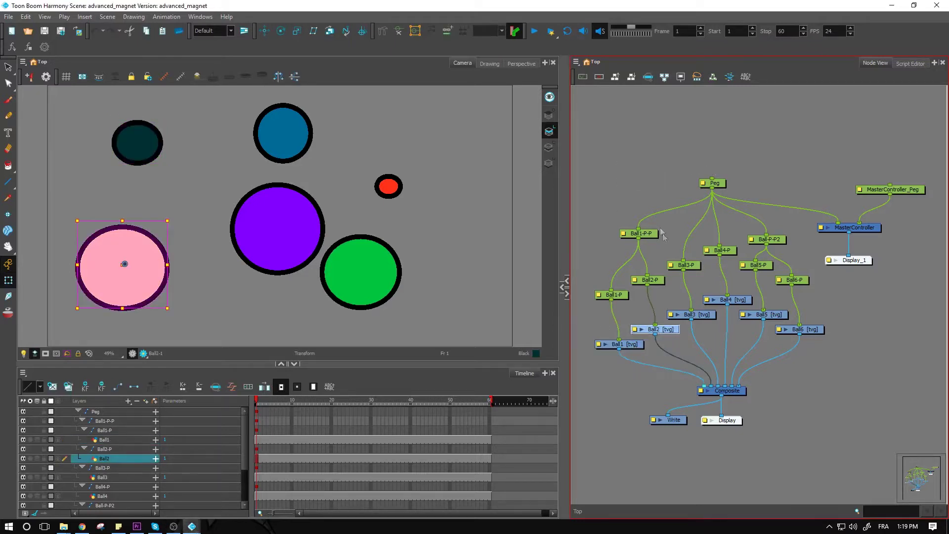
click(625, 297)
click(674, 329)
click(704, 315)
click(746, 300)
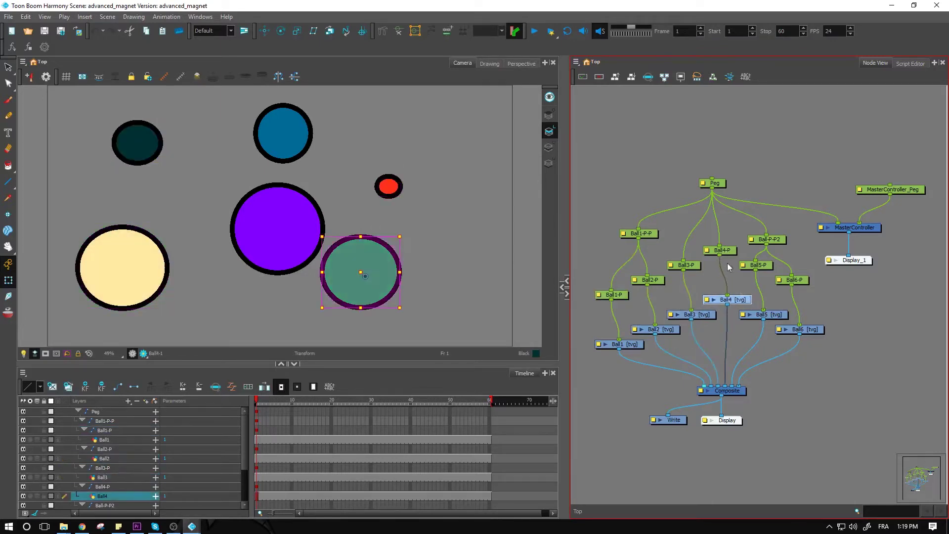
click(645, 236)
click(717, 184)
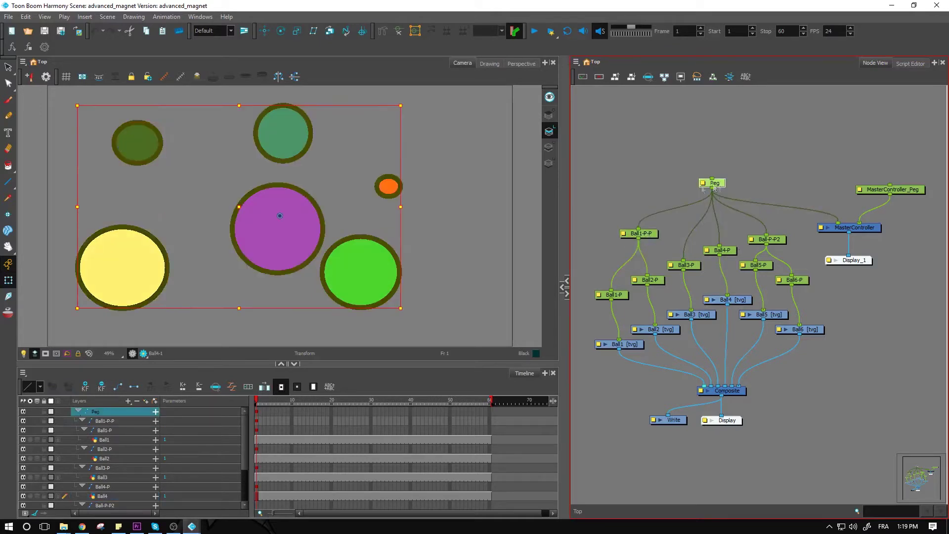
Step: Inspect the MasterController's port specs, initialization code, UI script and UI data in its properties
click(871, 231)
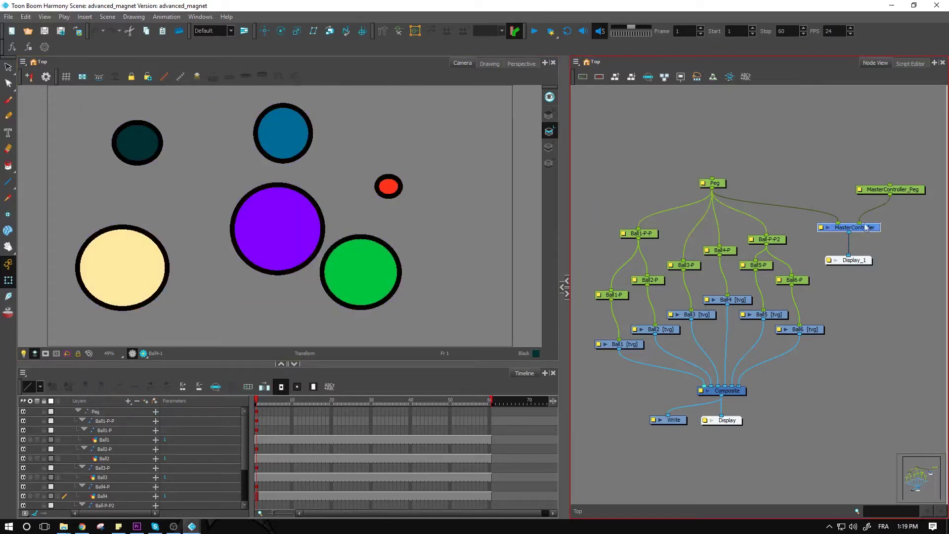
click(894, 190)
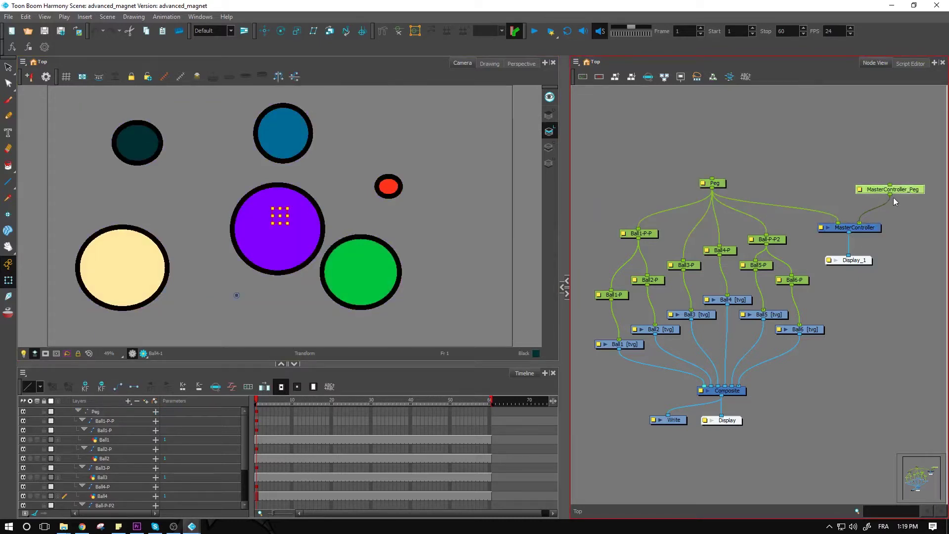
click(877, 231)
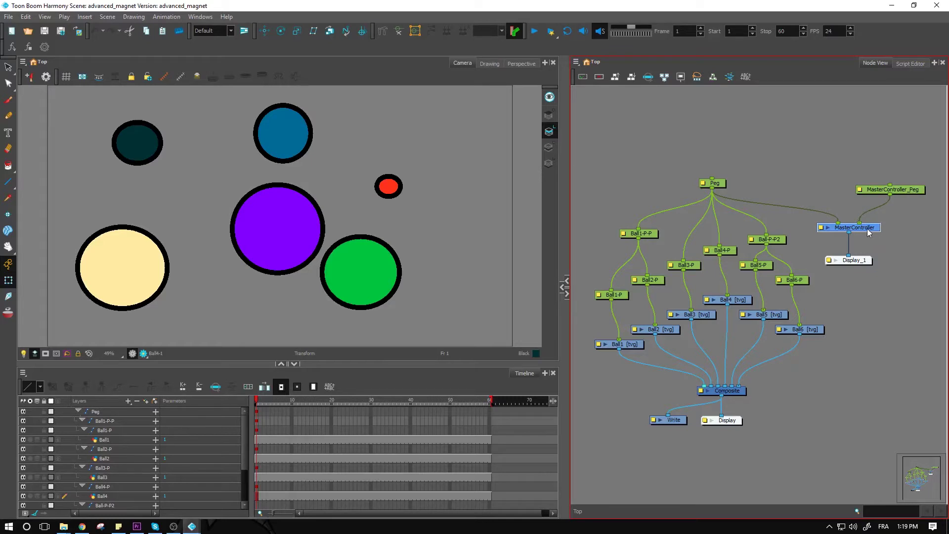
click(821, 227)
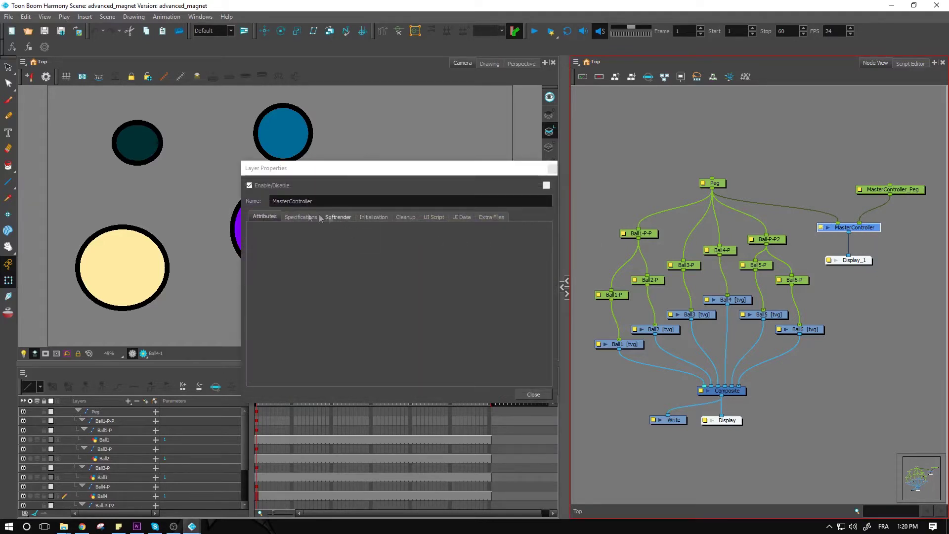
click(298, 216)
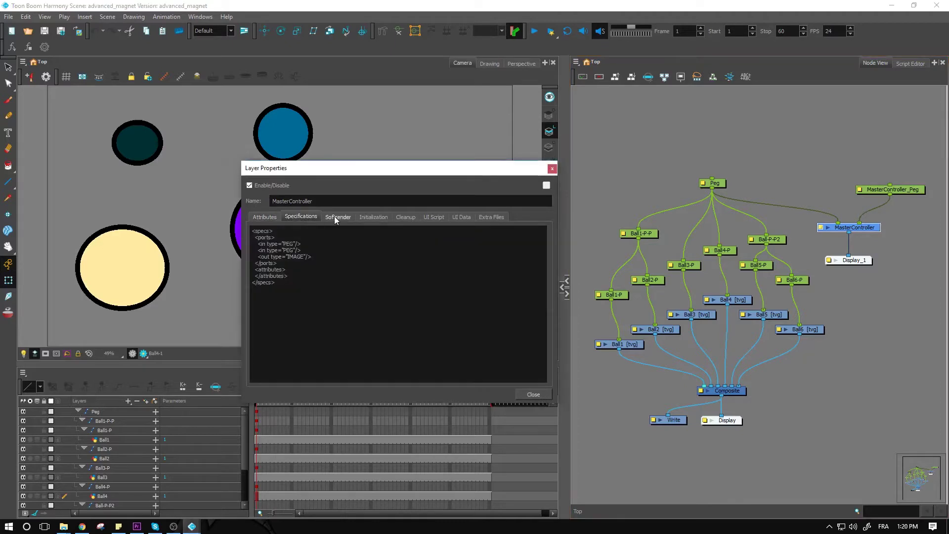
click(371, 215)
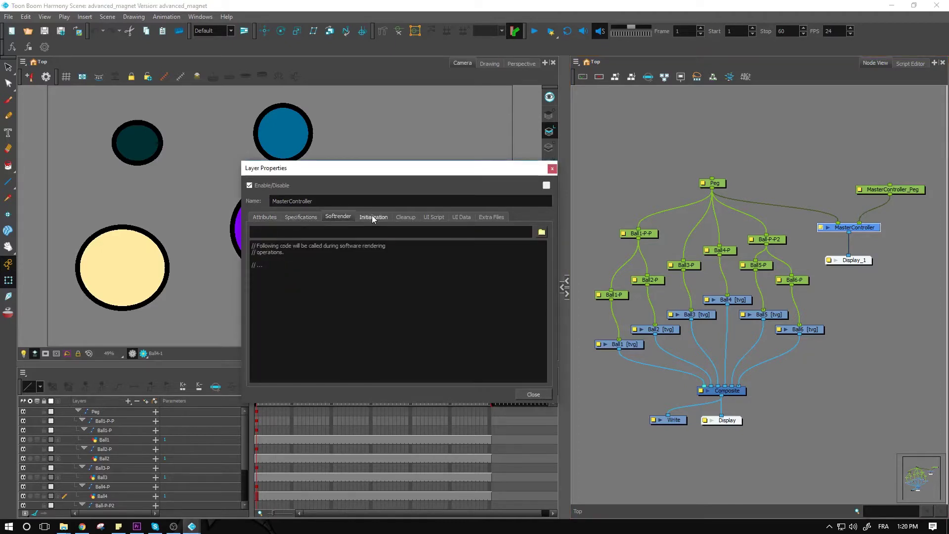
click(430, 218)
click(464, 220)
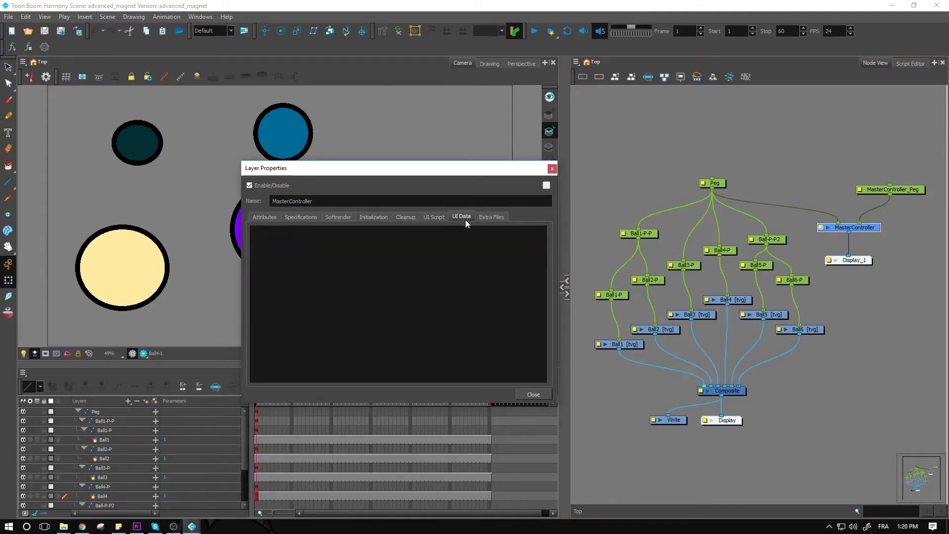
click(431, 218)
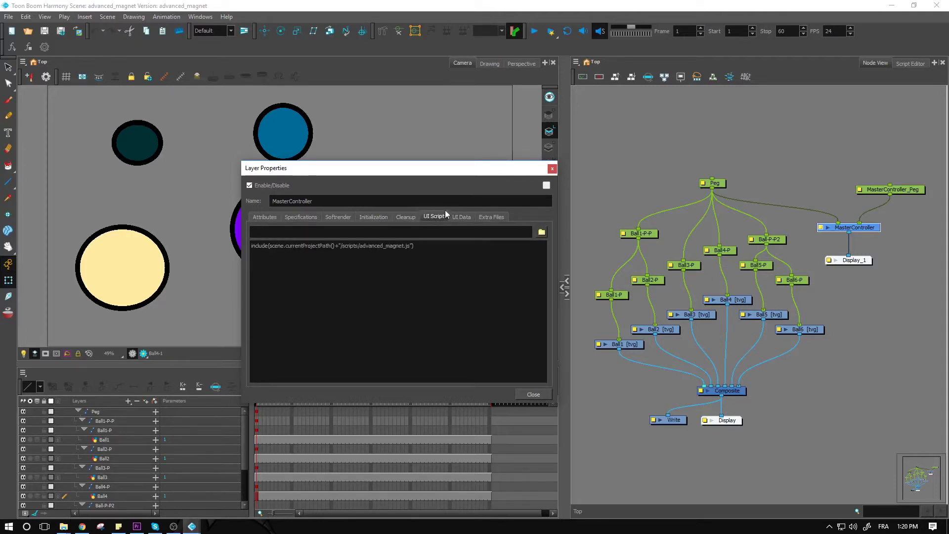
click(552, 169)
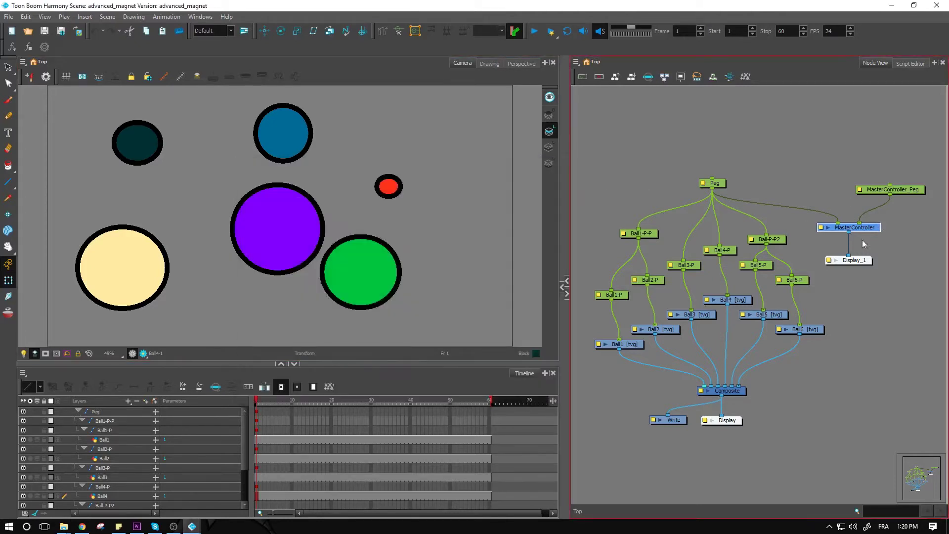
Step: Read the project-scope advanced_magnet.js script in a widened Script Editor pane
click(897, 63)
click(619, 106)
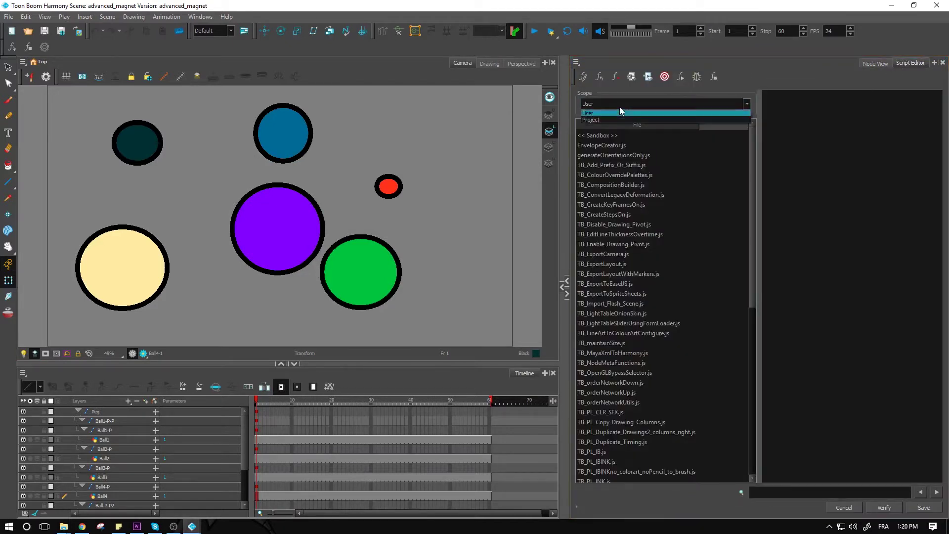
click(591, 120)
click(621, 146)
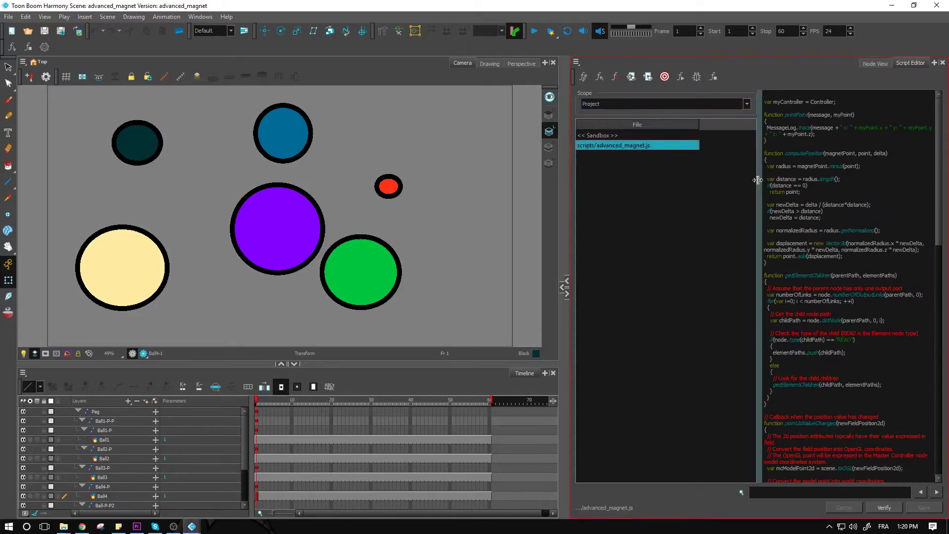
drag(758, 180, 665, 193)
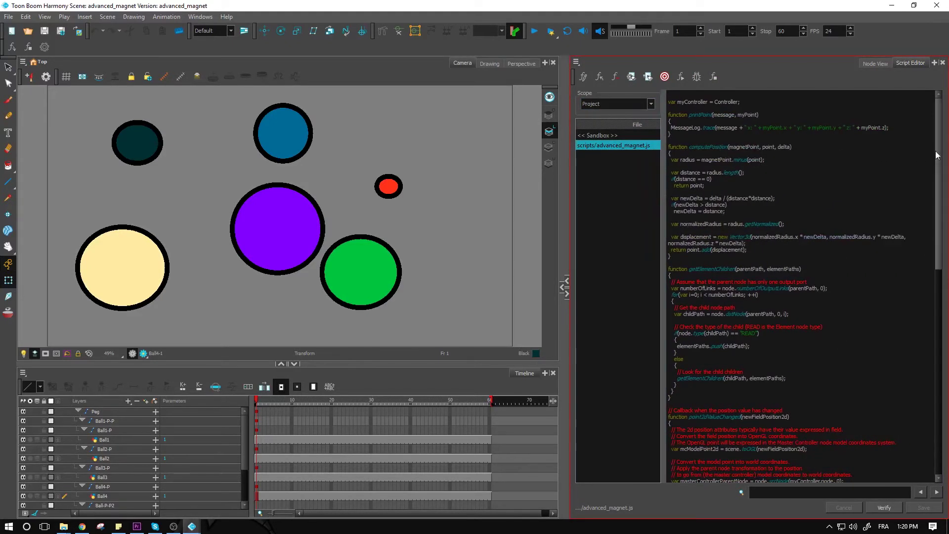
click(349, 191)
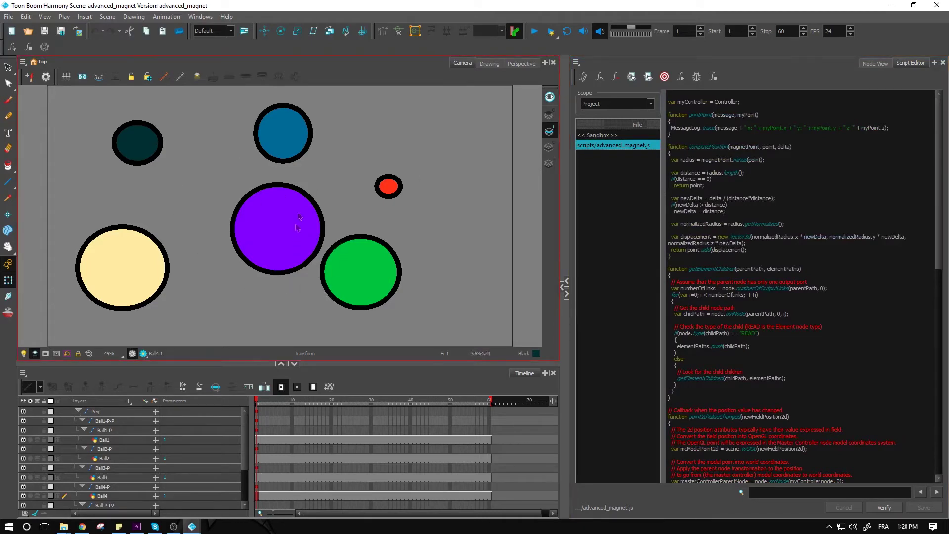
click(943, 154)
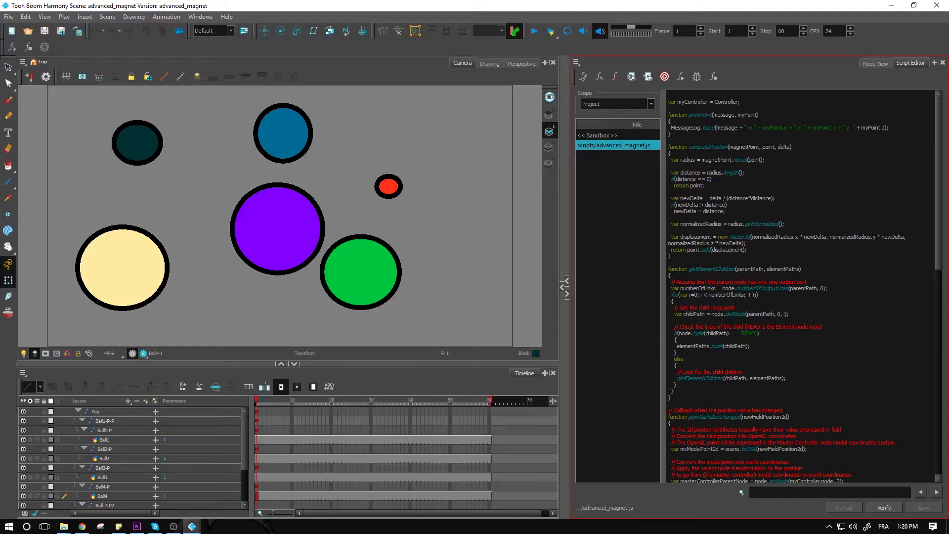
scroll(926, 276, down, 12)
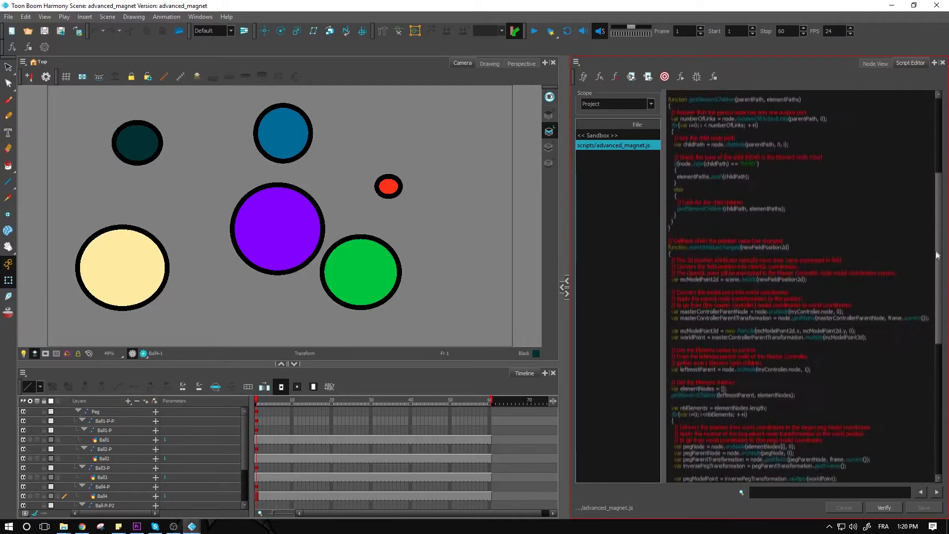
scroll(926, 275, down, 12)
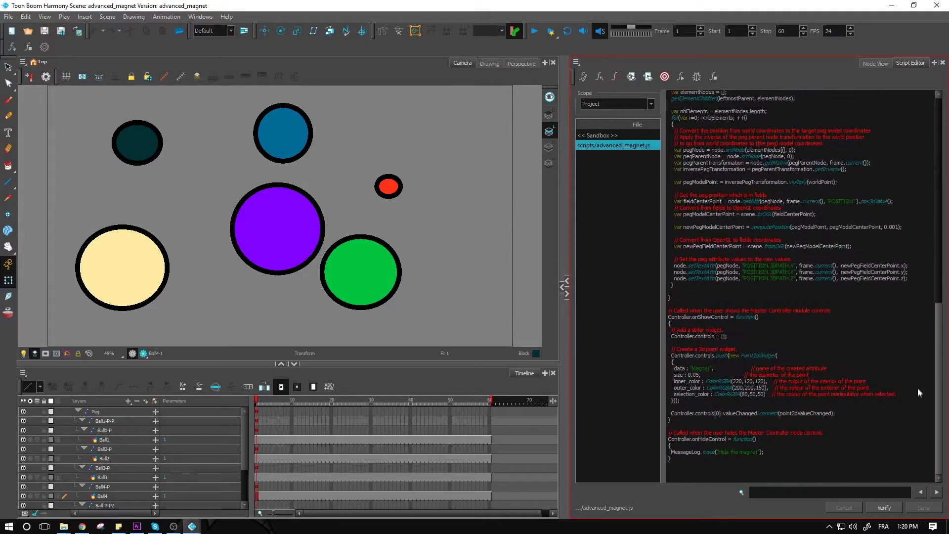
scroll(917, 396, up, 20)
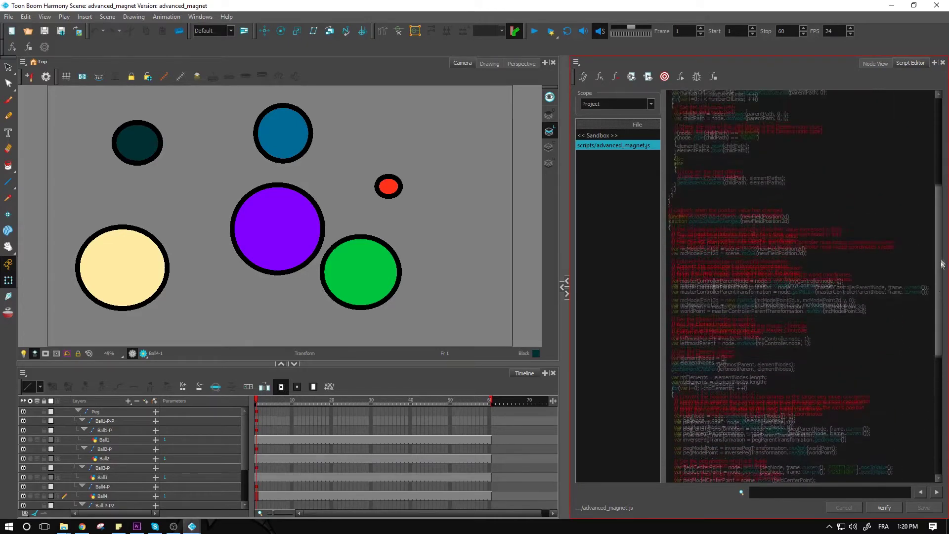
Step: In the Node View, select MasterController and turn on Show Control to reveal its magnet handle
click(875, 65)
click(858, 162)
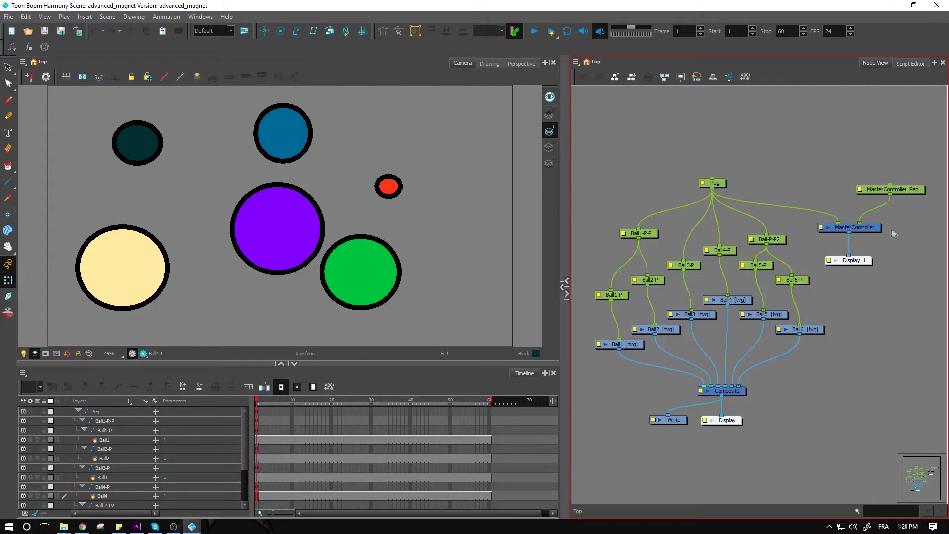
click(871, 232)
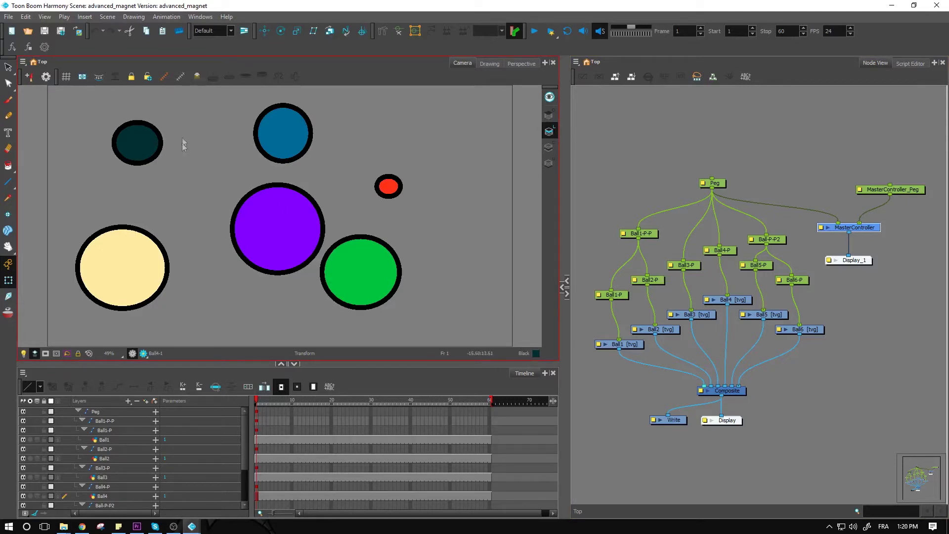
click(165, 79)
Step: Drag the magnet handle up and right toward the top of the frame
drag(237, 297, 446, 99)
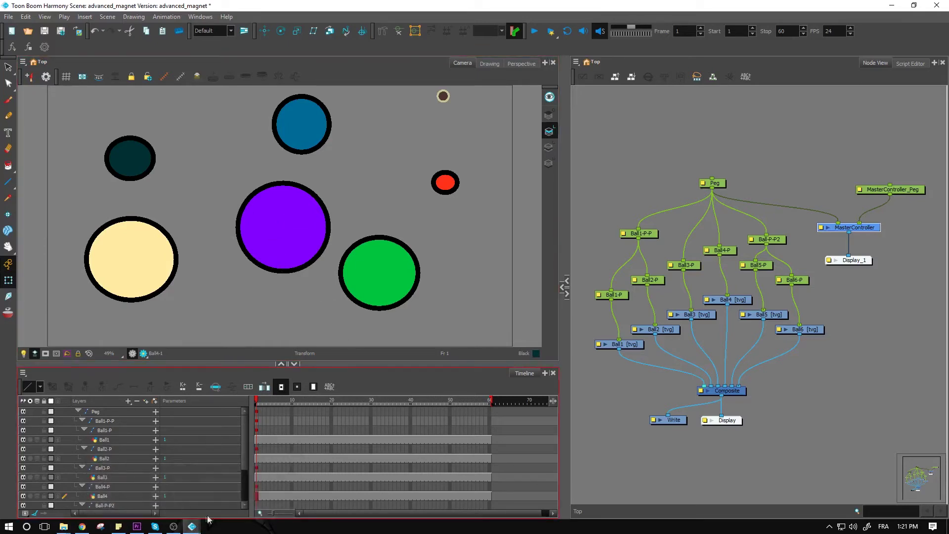
Step: Bring the deformed_magnet scene window to the front from the taskbar
mouse_move(198, 526)
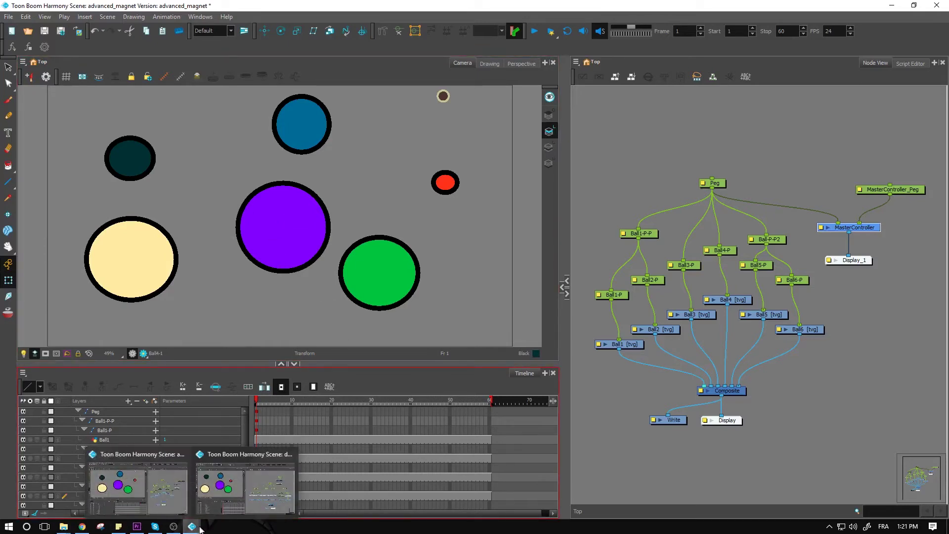
click(174, 500)
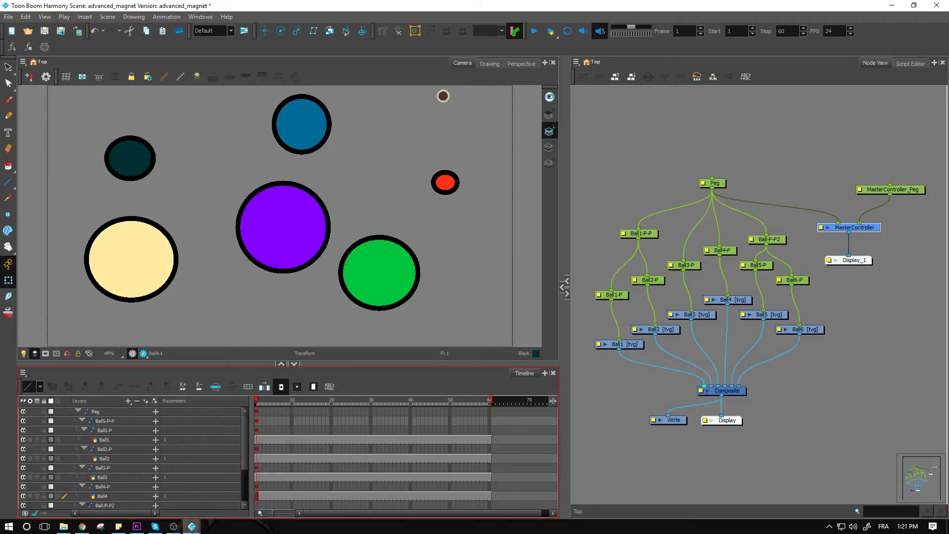
mouse_move(192, 526)
click(245, 498)
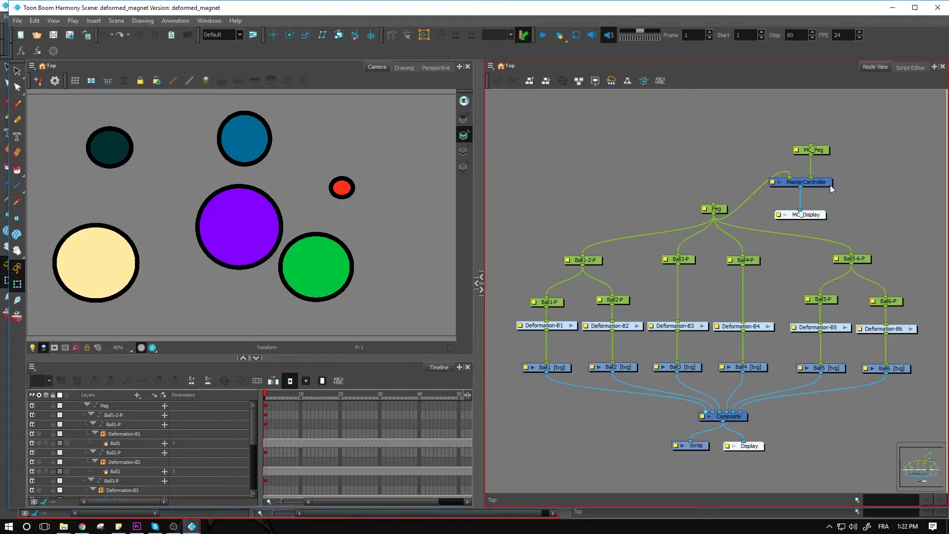
Step: Show the MasterController's handle and drag it up-left to warp the circles
click(810, 179)
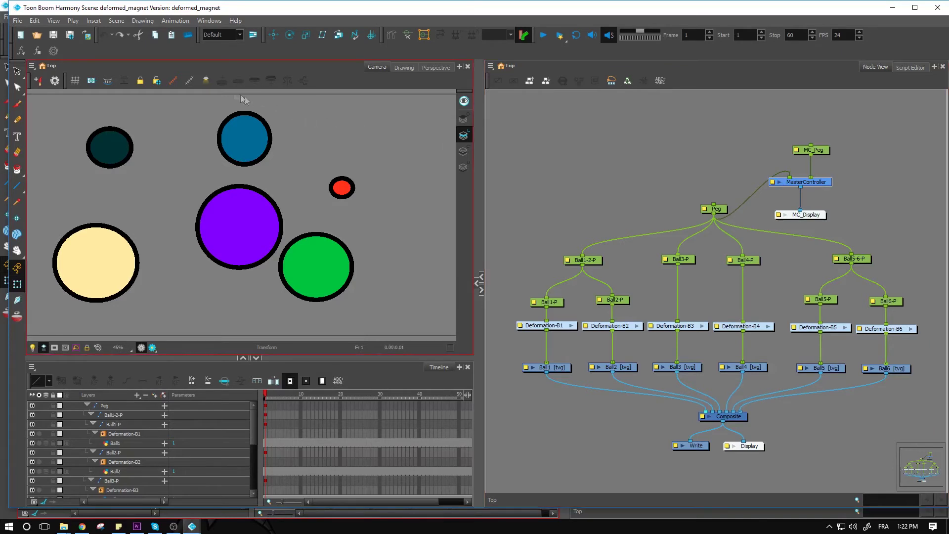
click(221, 212)
drag(202, 288, 143, 202)
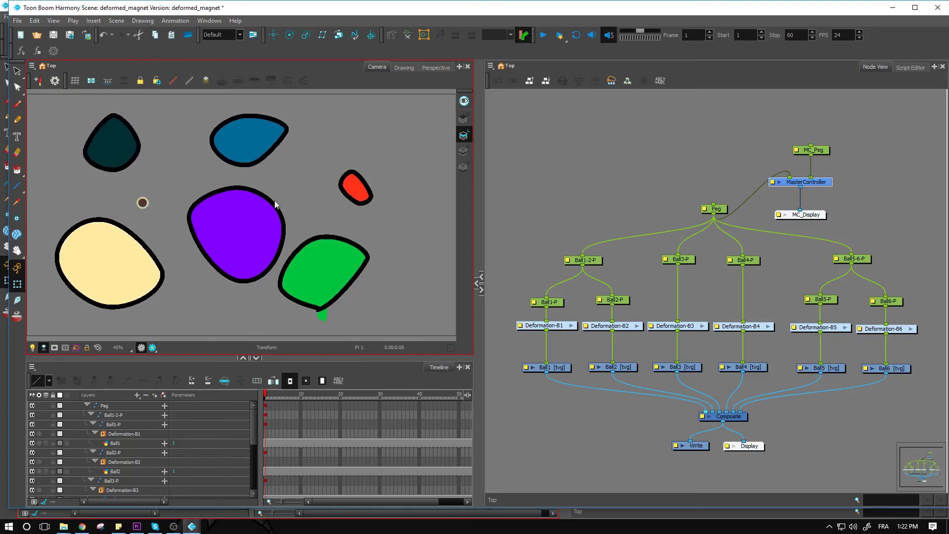
click(550, 226)
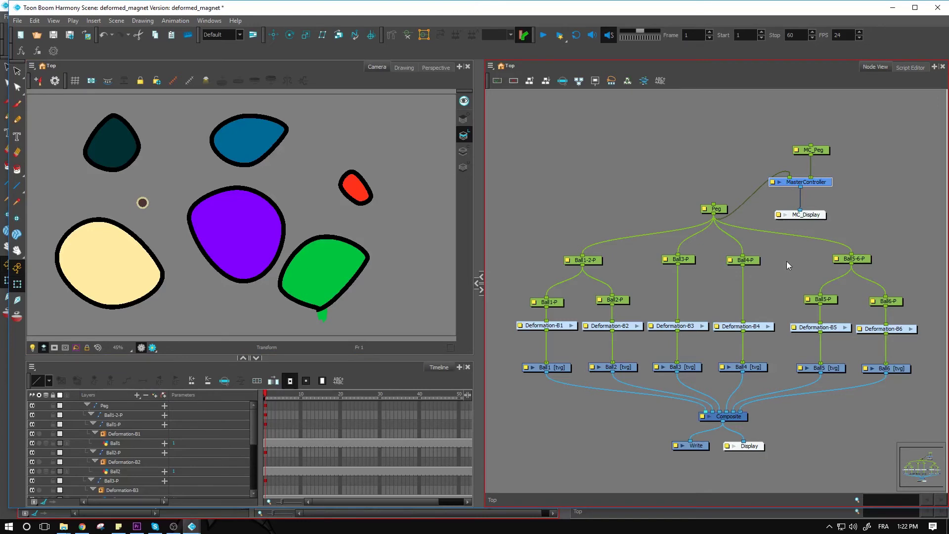
click(898, 69)
Step: Set the Script Editor scope to Project and open scripts/deformed_magnet.js
click(567, 111)
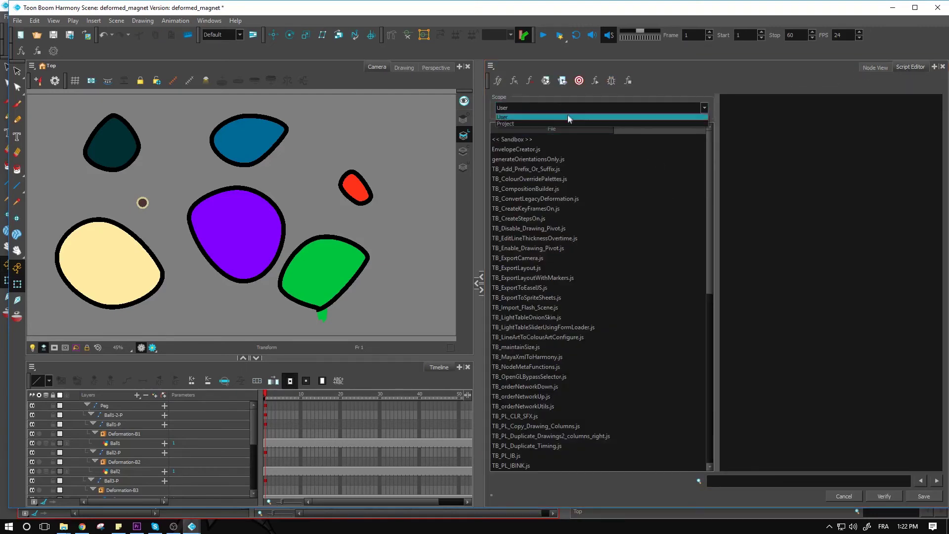
click(565, 123)
click(546, 139)
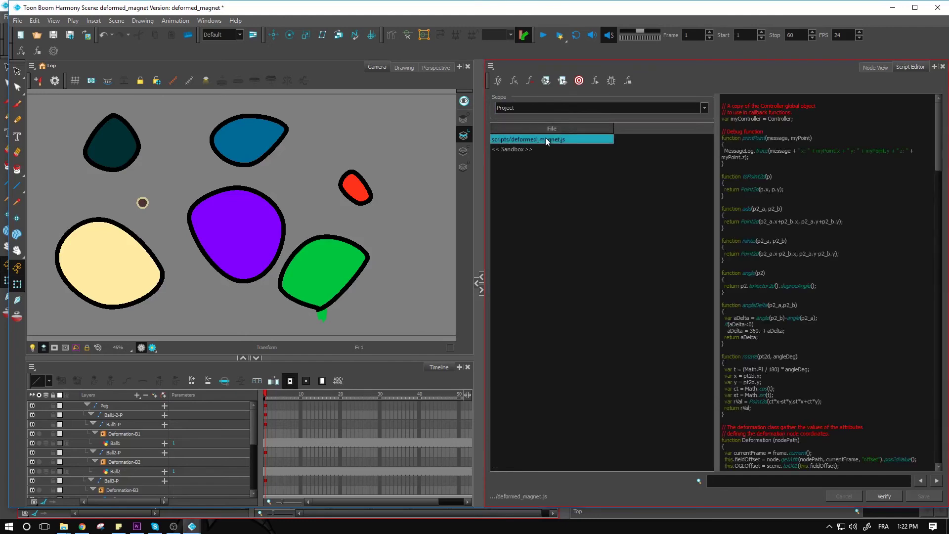